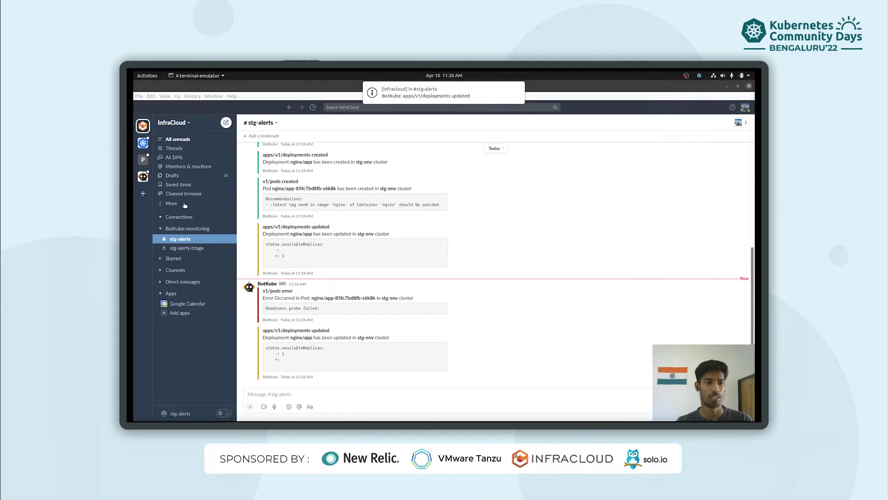
left_click(184, 243)
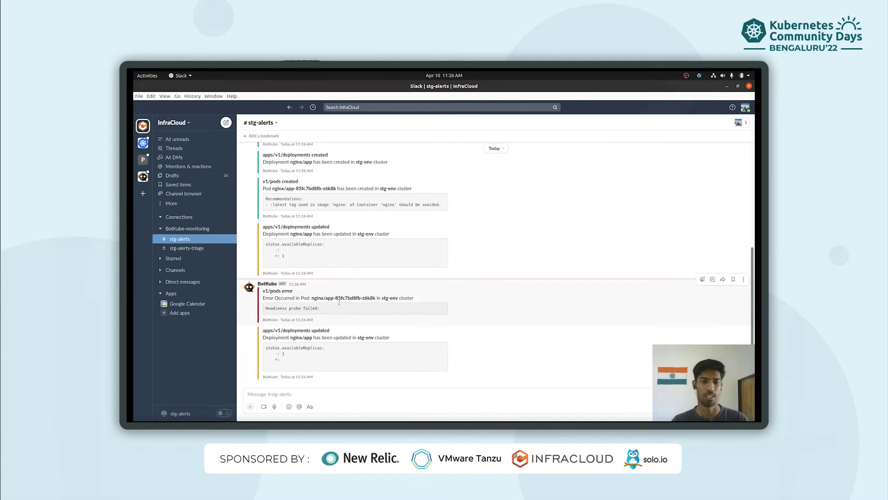
left_click_drag(324, 299, 370, 299)
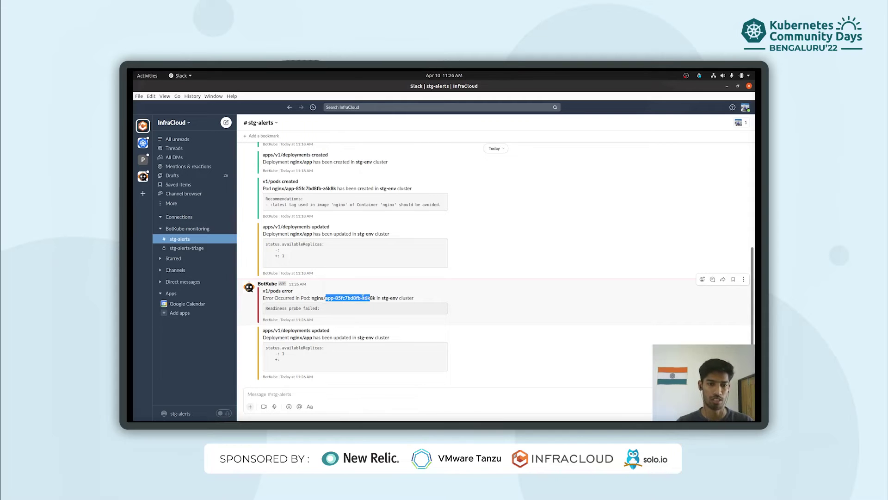
double_click(318, 298)
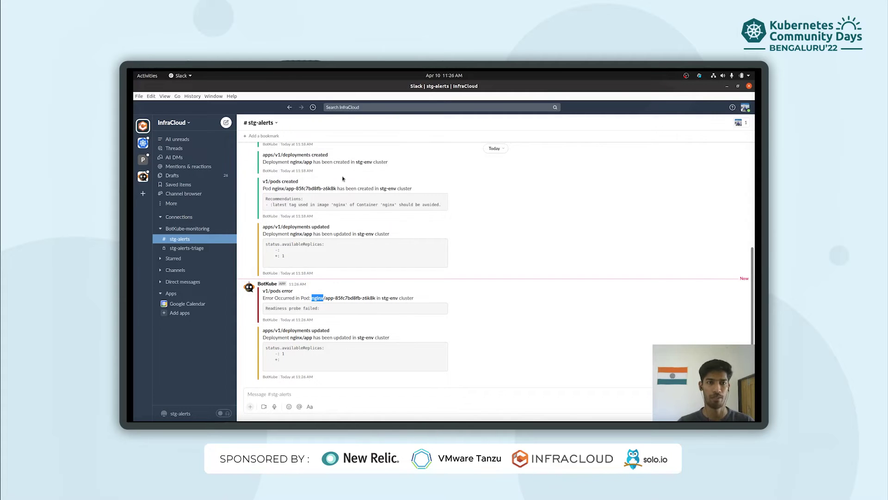
scroll(338, 303, "up", 5)
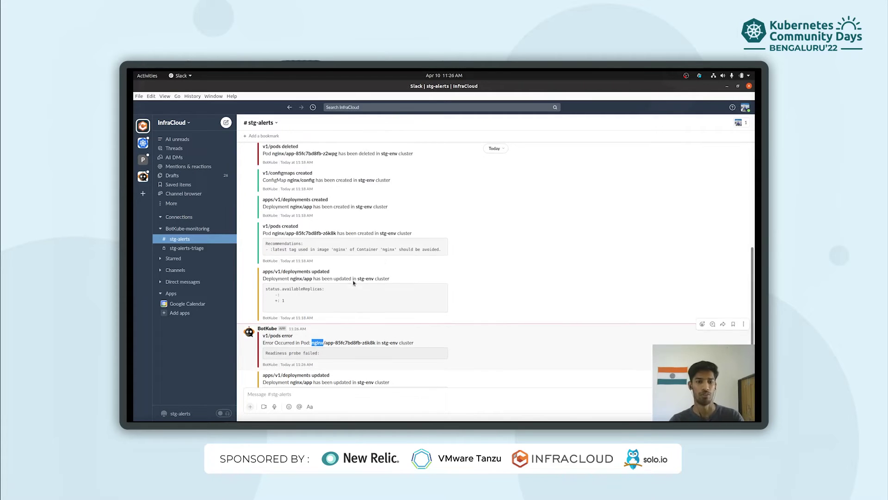
scroll(324, 281, "down", 5)
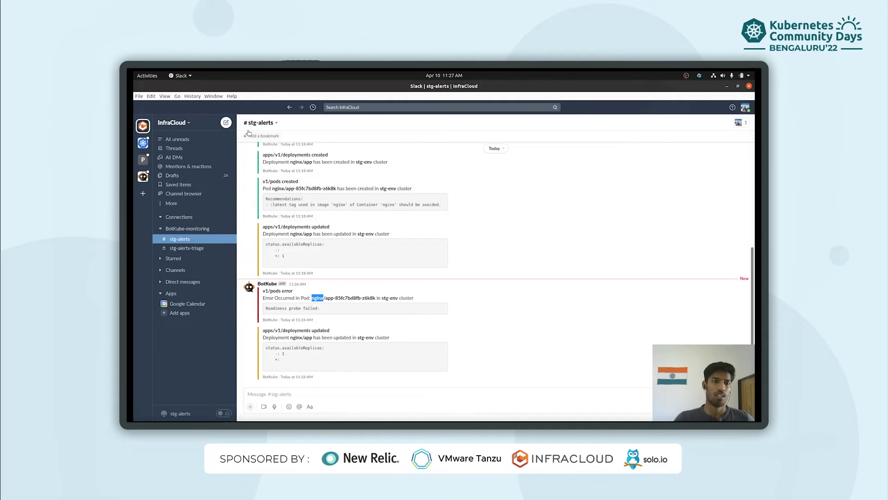
left_click(451, 296)
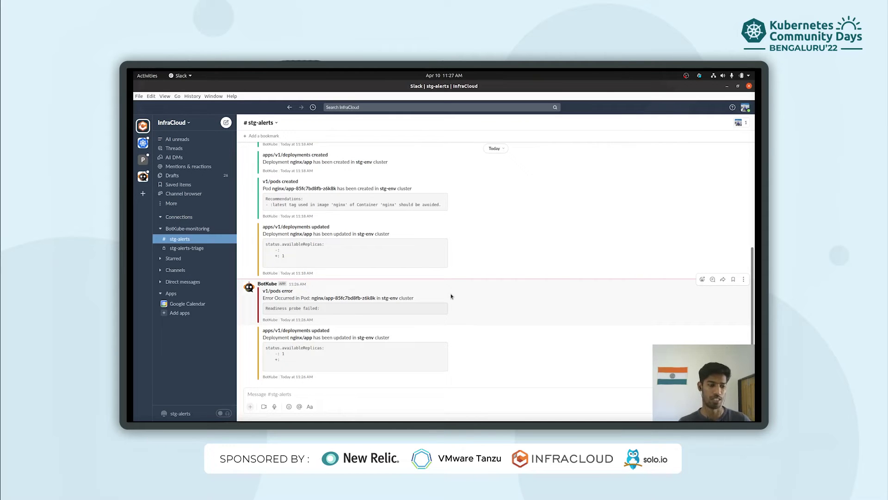
React to the nginx pod error alert with hammer_and_wrench, then switch to #stg-alerts-triage.
left_click(702, 279)
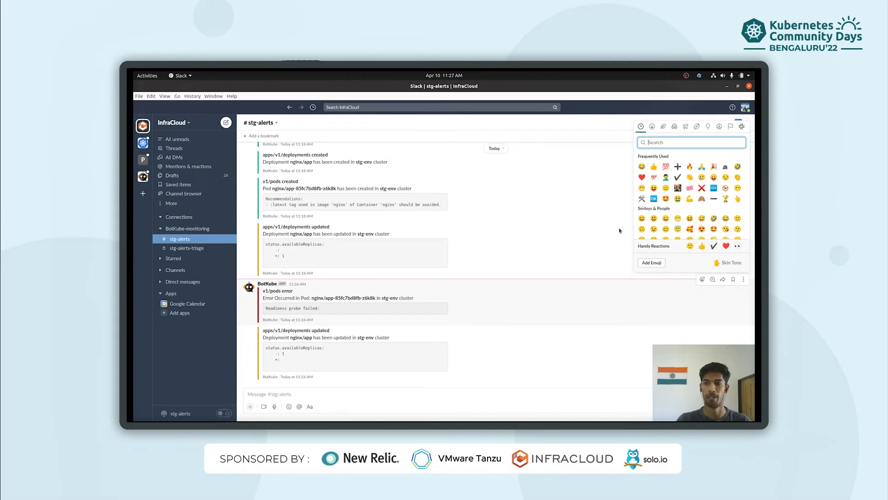
left_click(643, 202)
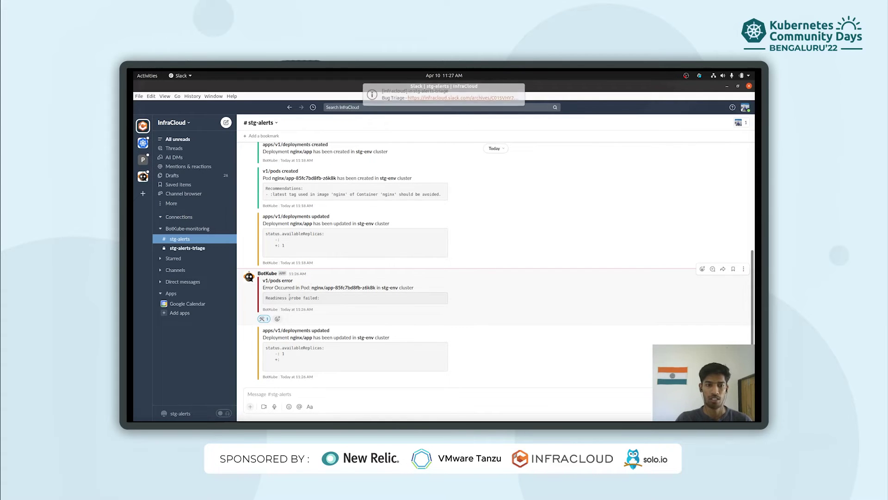
left_click(195, 249)
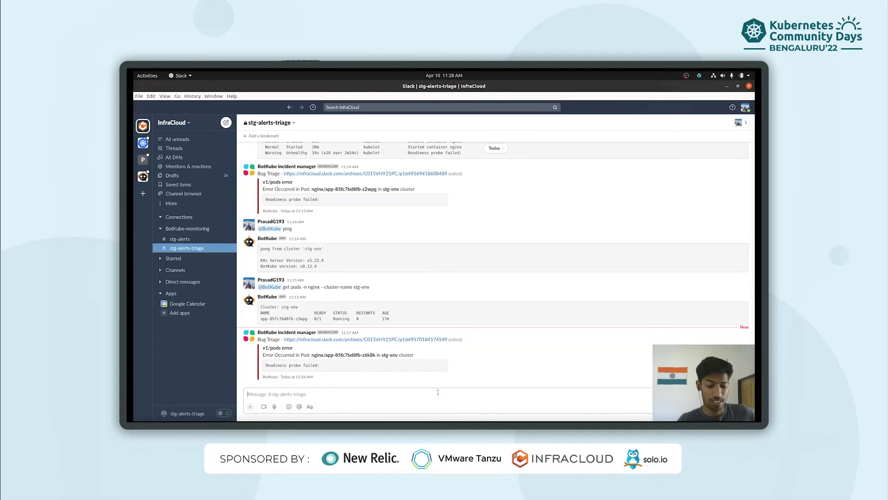
type("@b")
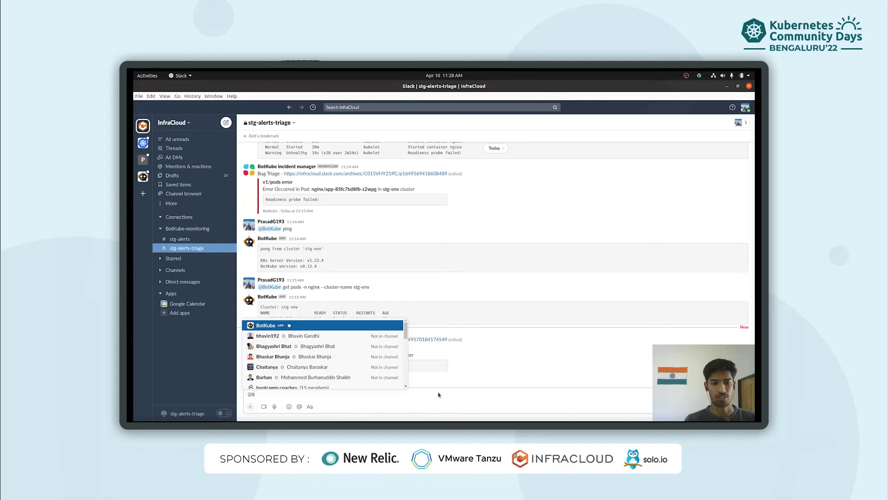
key("Return")
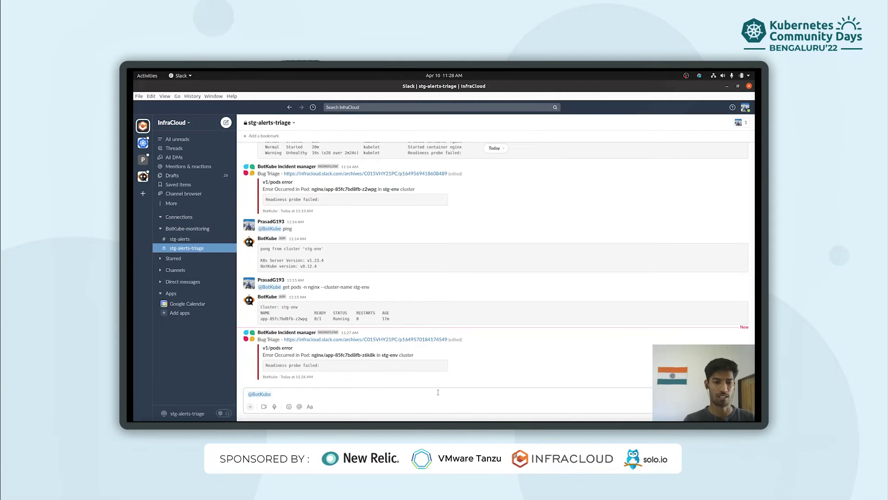
type("ping")
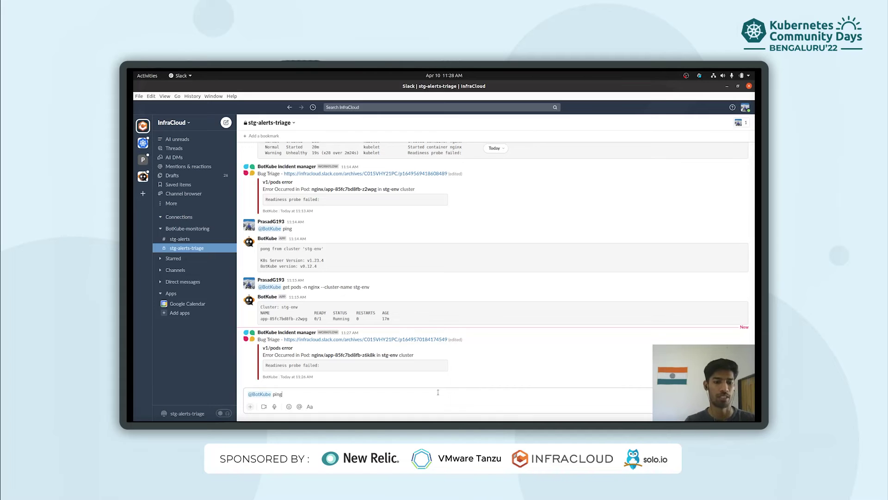
key("Return")
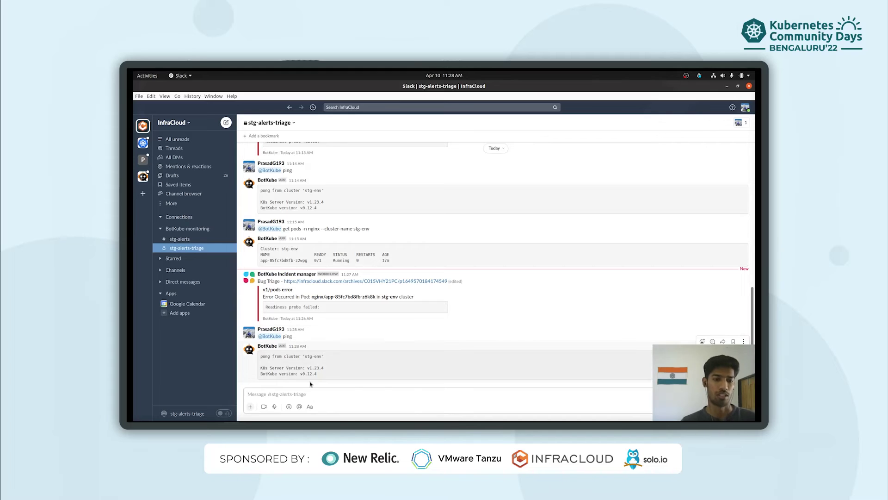
type("@ob")
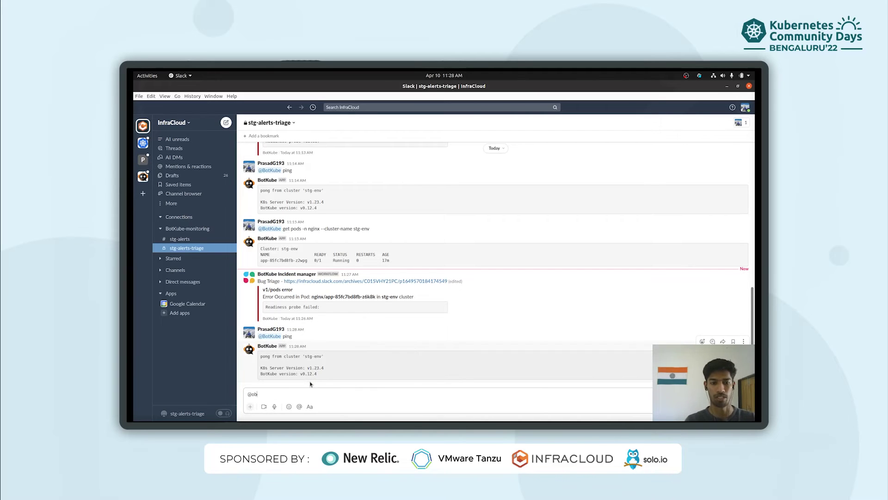
type("b")
key("Return")
type("get")
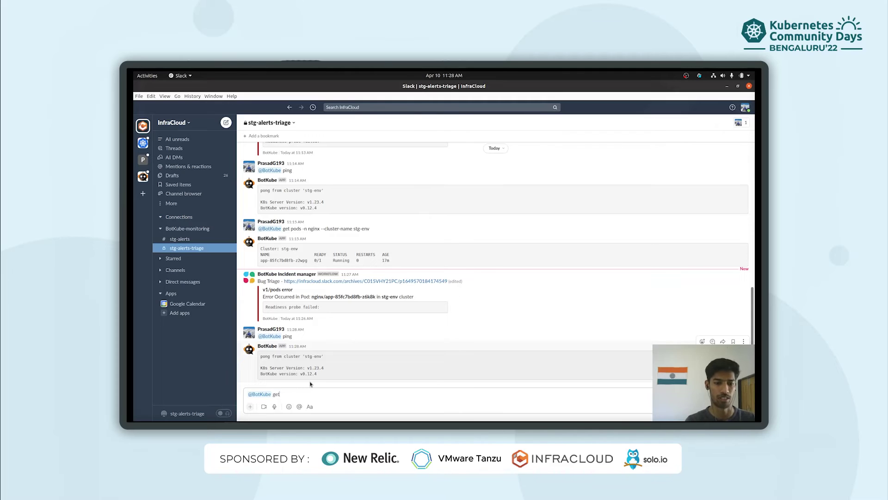
type("p ponds")
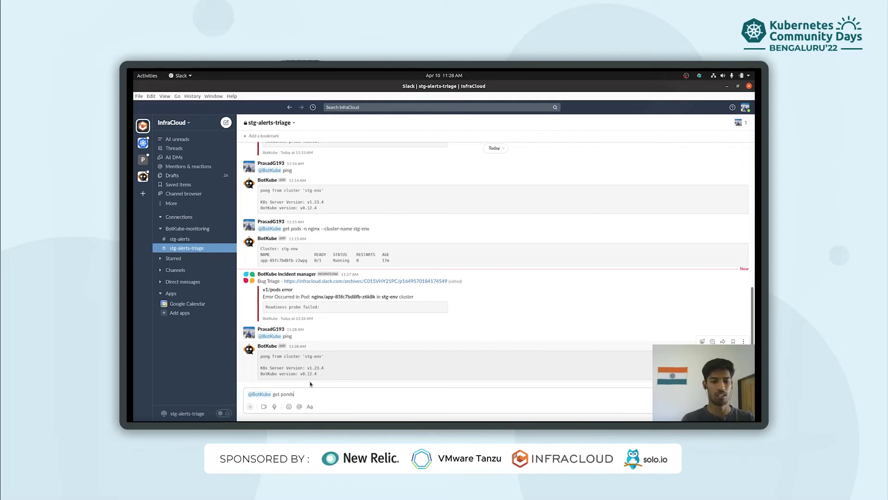
key("BackSpace")
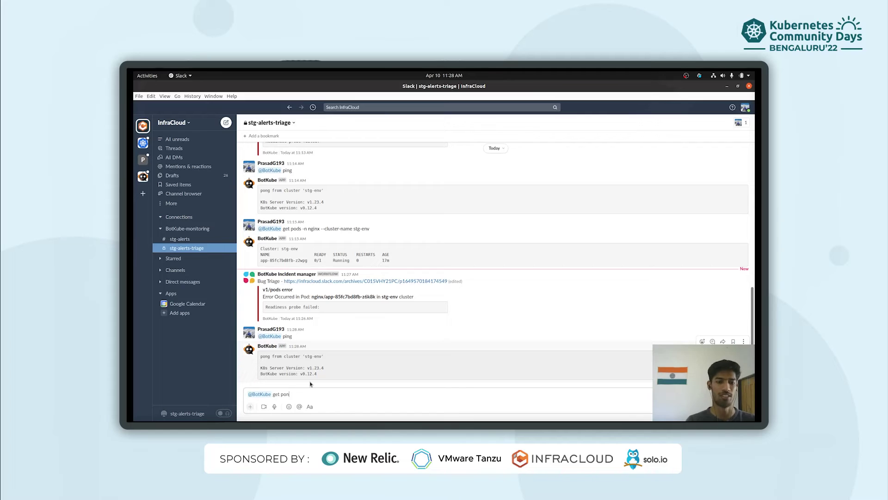
type("d -n nginx --cluster-name ")
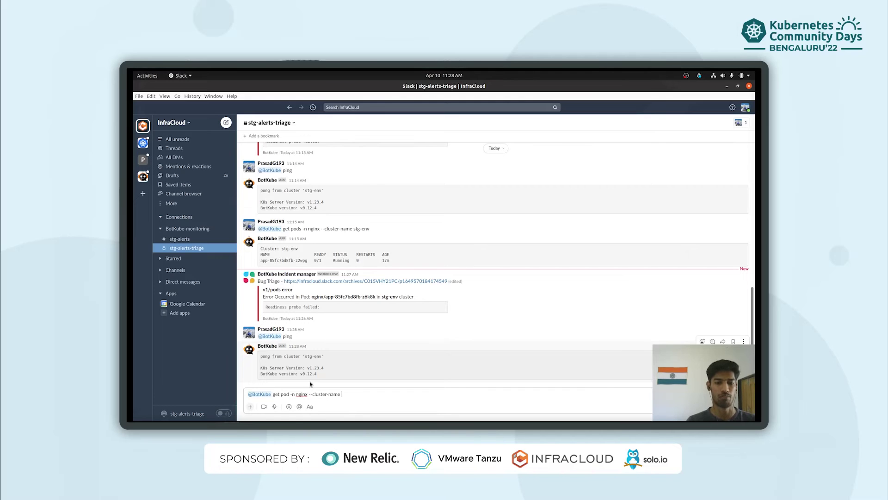
type("stg-env")
key("Return")
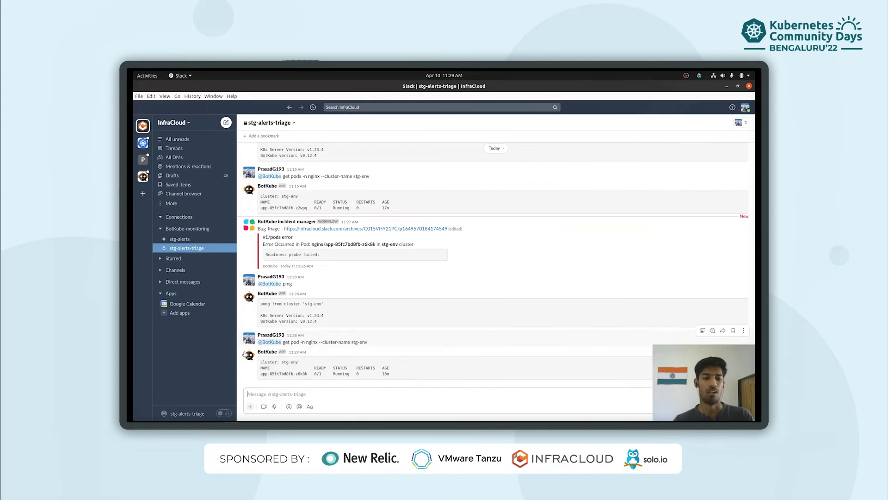
double_click(320, 370)
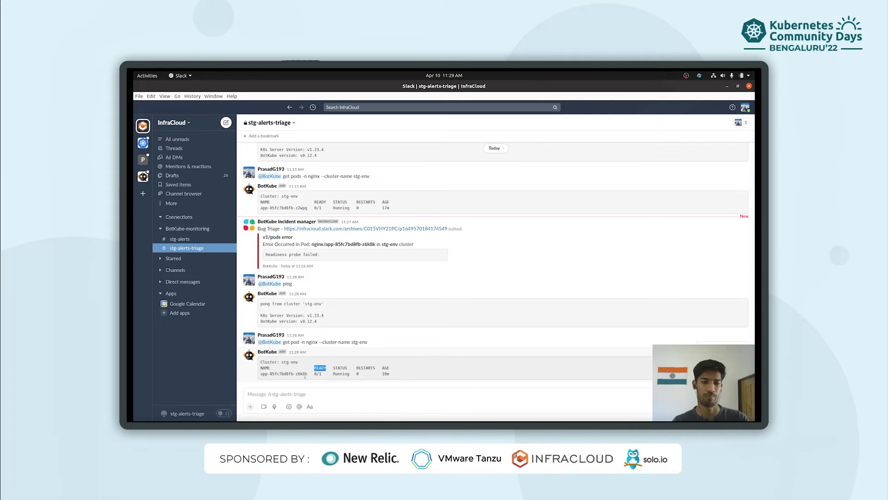
left_click_drag(307, 375, 271, 376)
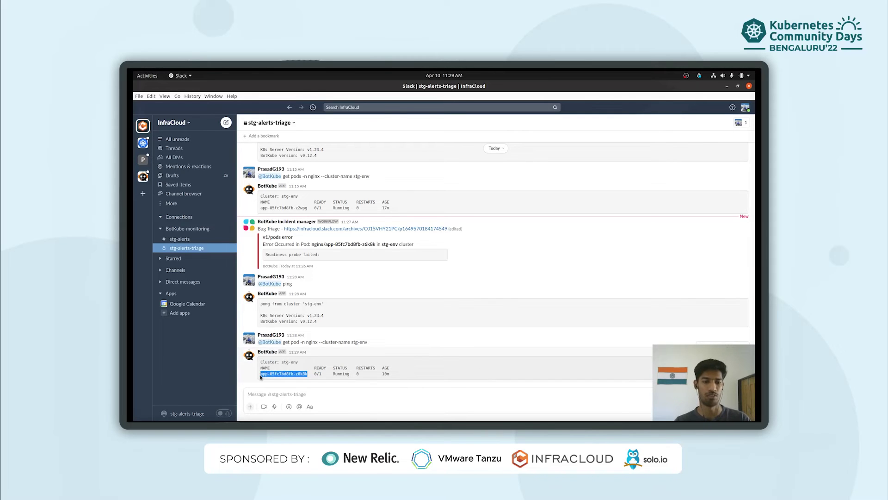
left_click(266, 397)
type("@Bot")
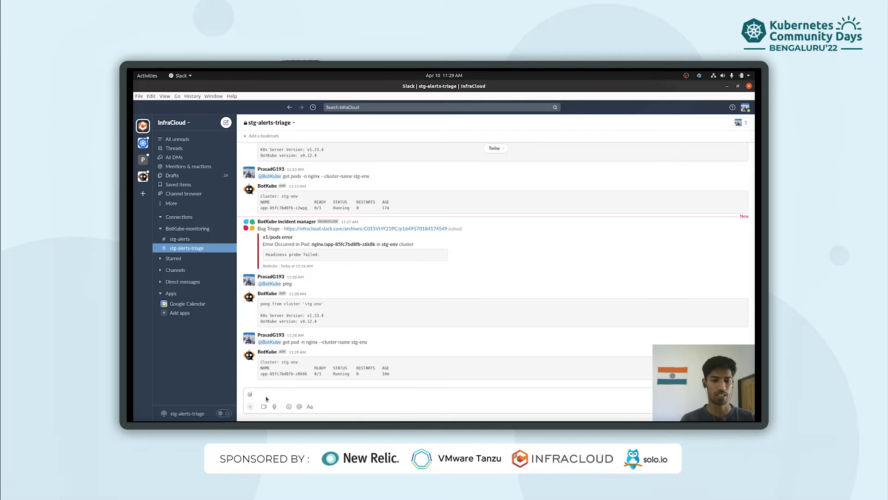
key("Return")
type("logs")
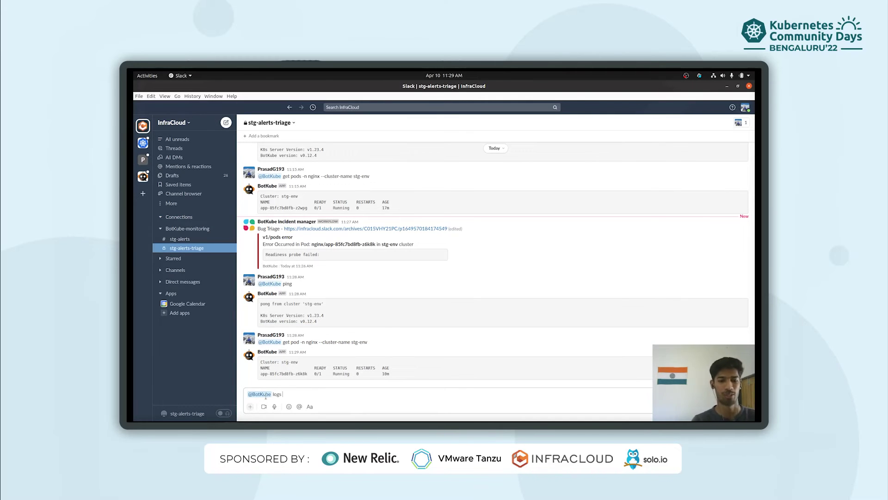
type("app-85fc7bd8fb-z6k8k")
type("-n ng")
key("BackSpace")
key("BackSpace")
key("BackSpace")
key("BackSpace")
key("BackSpace")
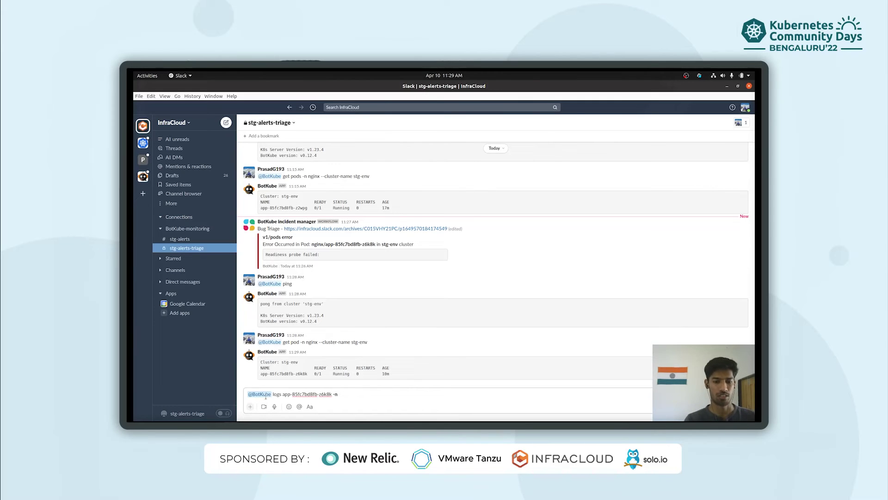
key("BackSpace")
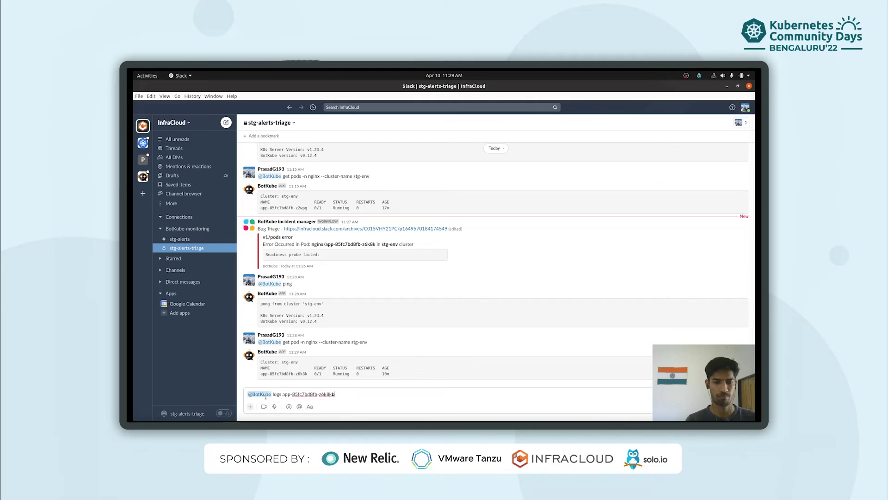
type("b")
type("-n nginx -")
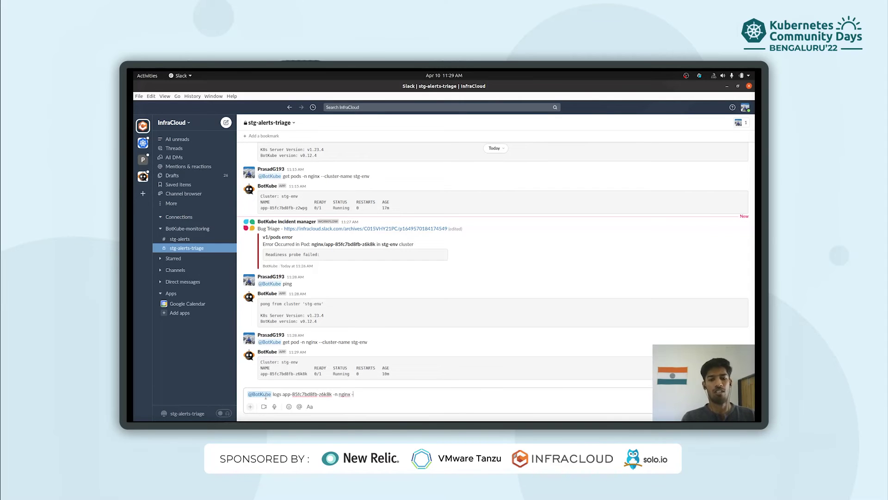
type("-cluistster-name")
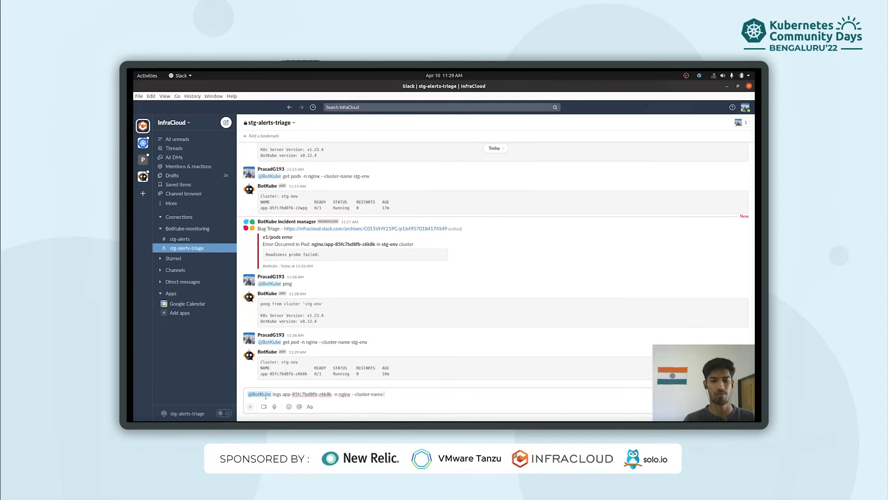
type(" stg-env")
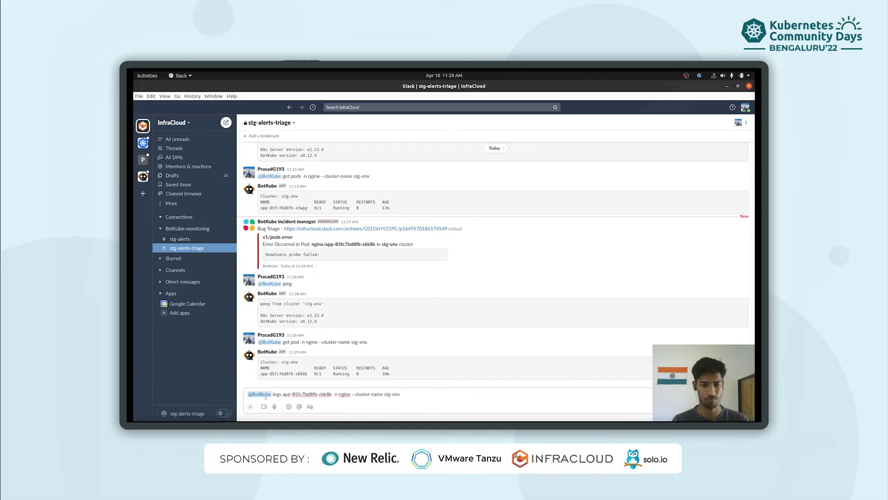
key("Return")
Read through the nginx startup log lines in BotKube's reply.
left_click_drag(394, 375, 345, 280)
left_click(345, 280)
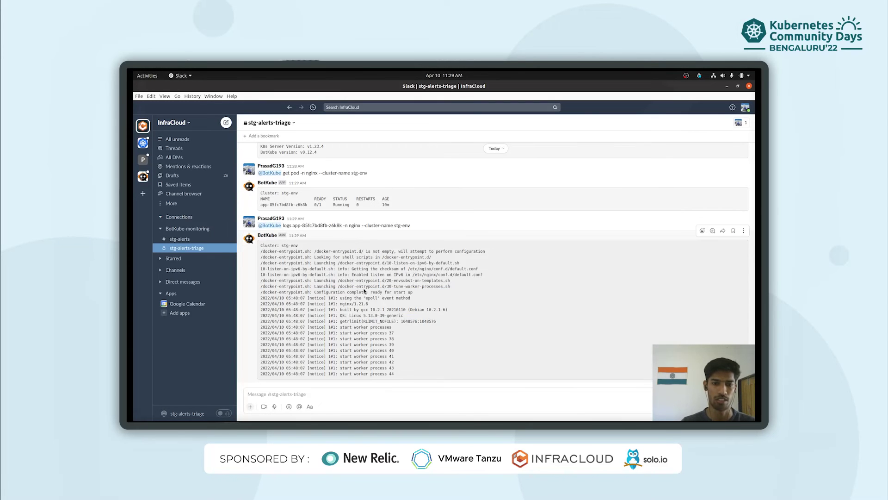
scroll(364, 291, "up", 1)
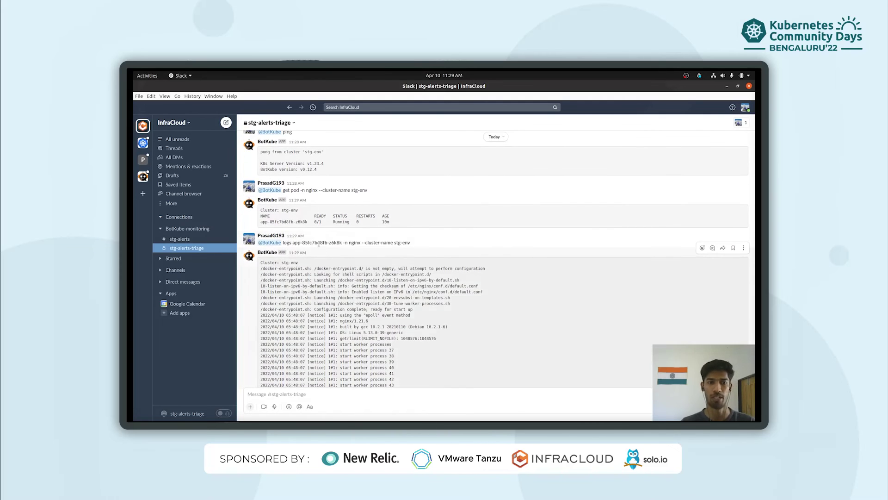
scroll(366, 257, "down", 1)
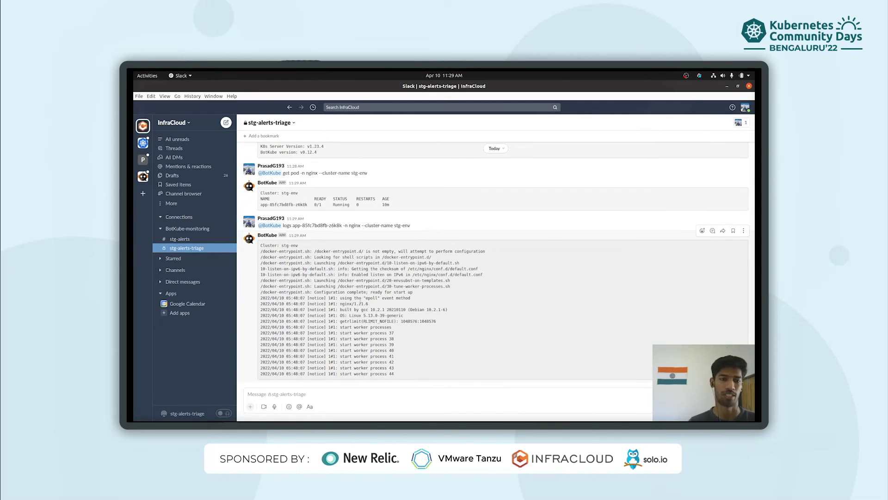
left_click(366, 390)
type("@")
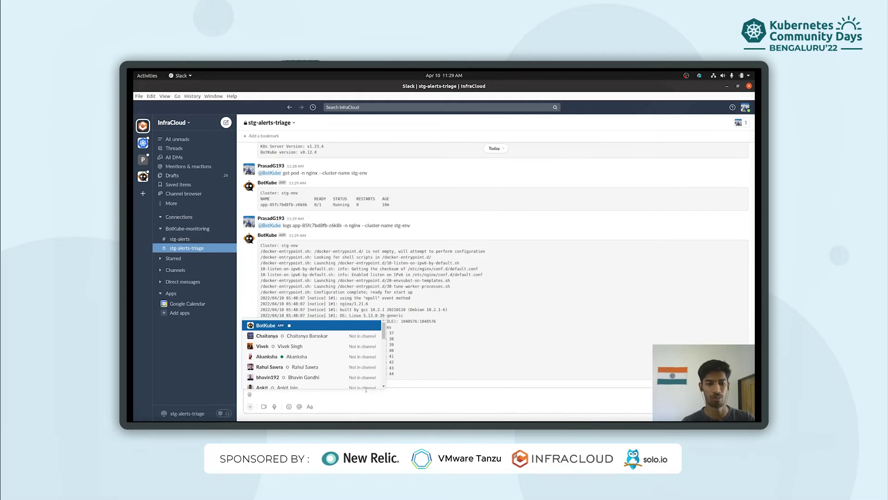
key("Return")
type("describ")
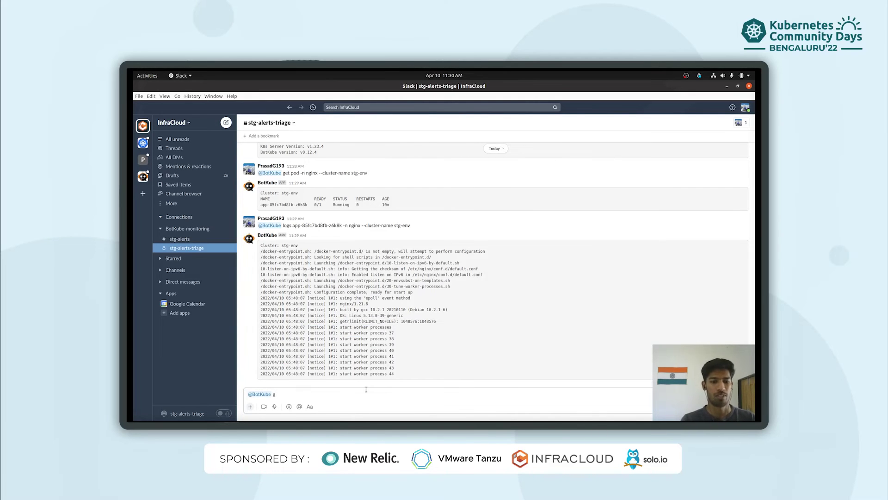
type("e pod")
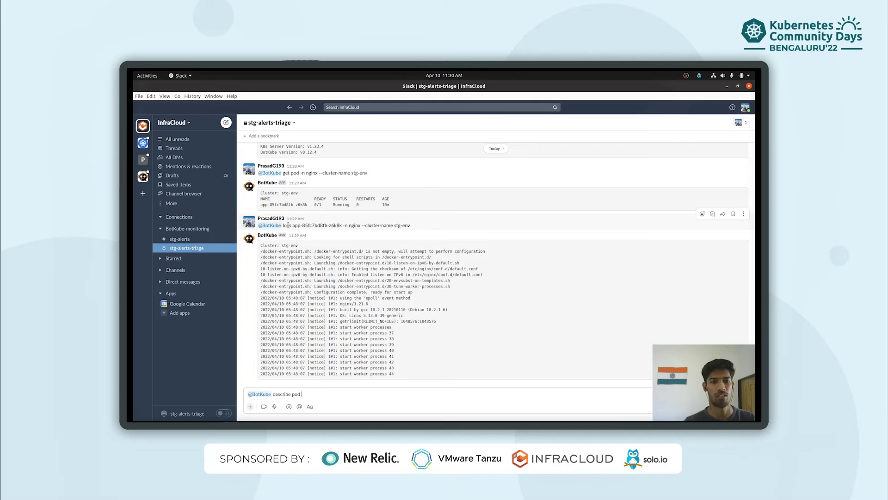
left_click_drag(292, 226, 412, 227)
key("ctrl+c")
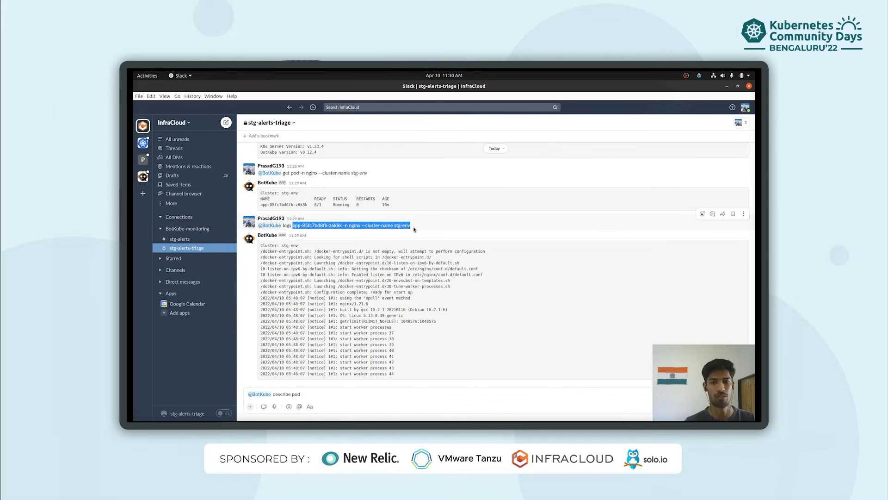
left_click(333, 397)
key("ctrl+v")
key("Return")
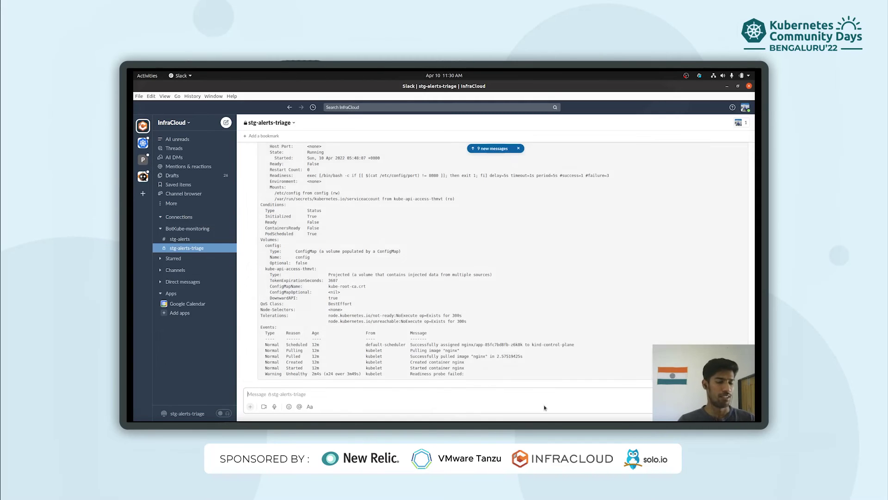
Inspect the readiness check of /etc/config/port for 8080 and the config volume mounted at /etc/config.
scroll(393, 231, "up", 6)
scroll(296, 246, "down", 4)
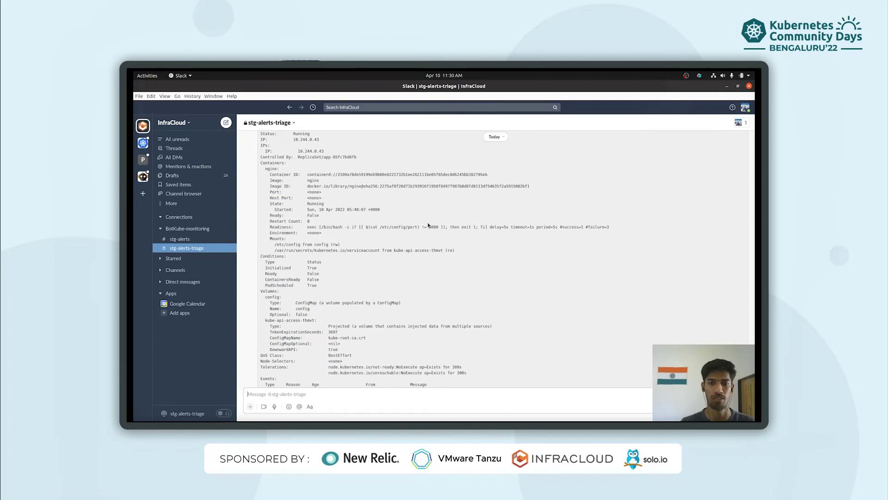
left_click_drag(380, 227, 438, 227)
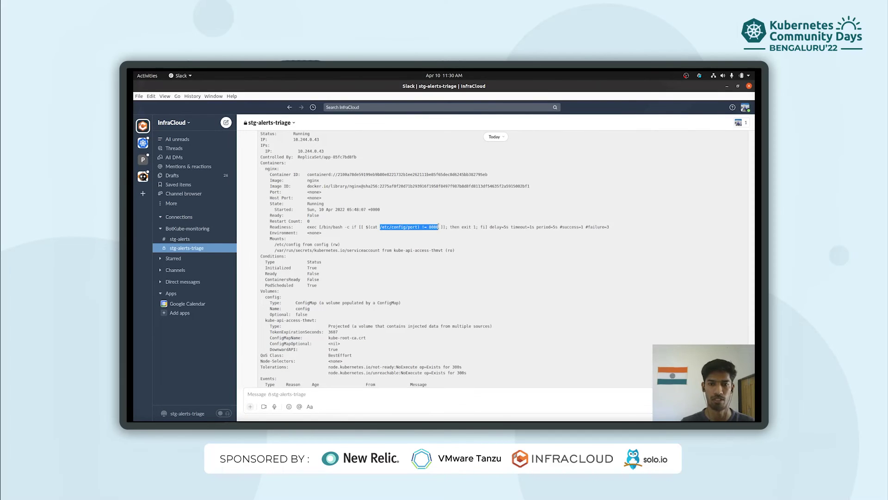
left_click(436, 226)
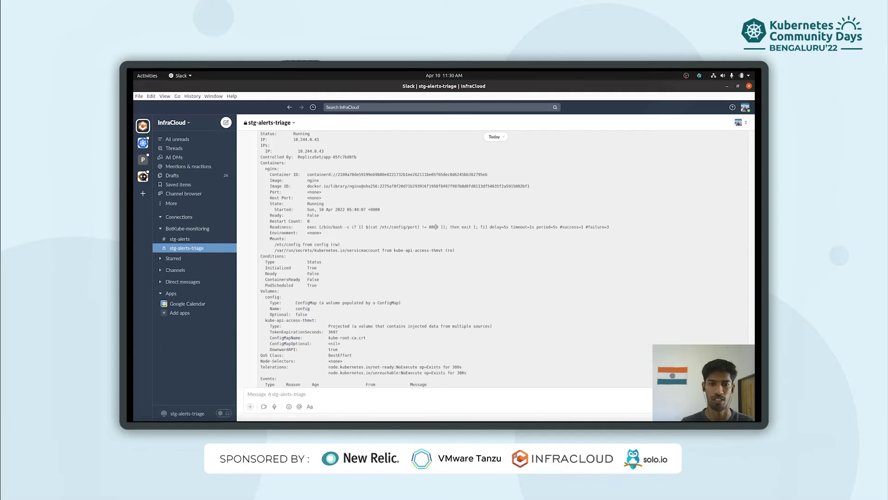
left_click_drag(382, 227, 418, 227)
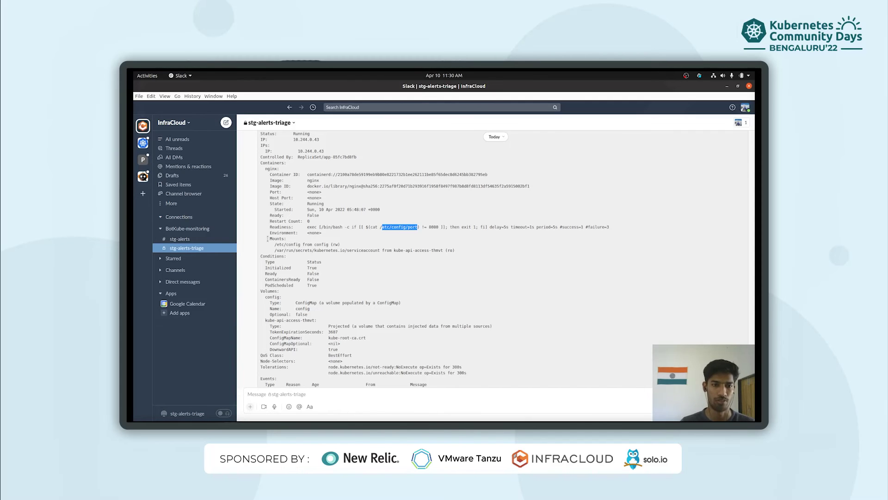
left_click_drag(277, 244, 302, 245)
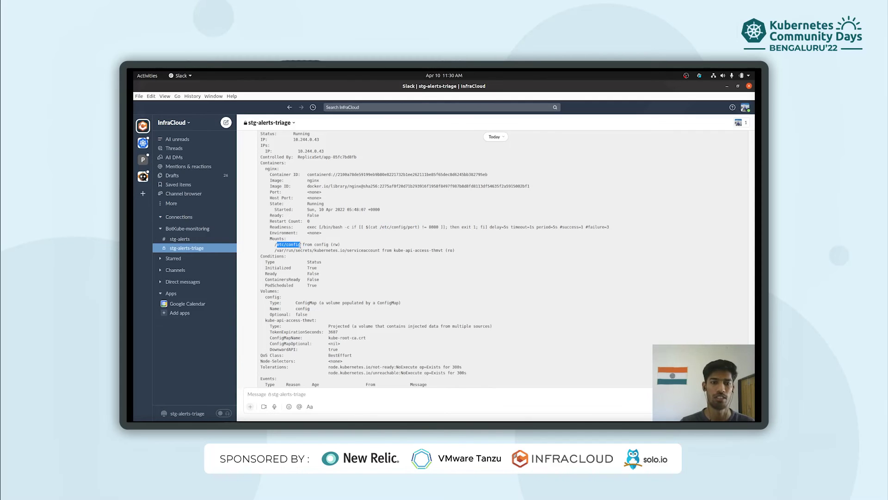
double_click(322, 244)
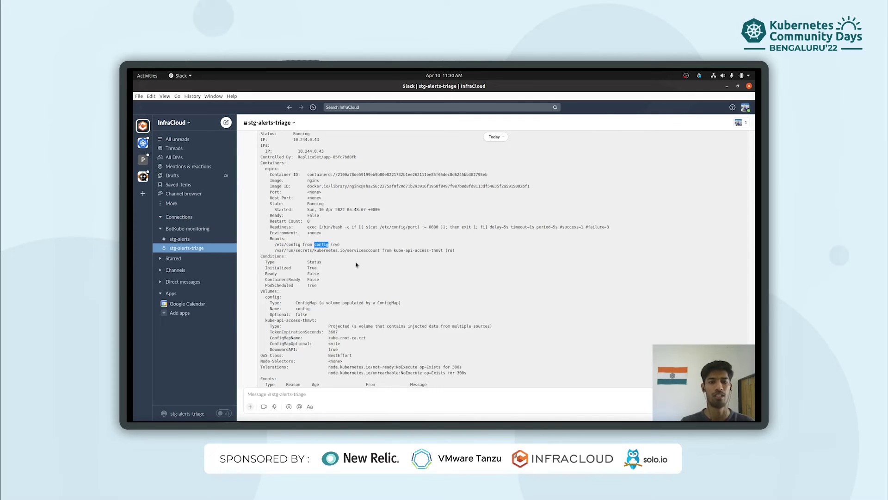
left_click(343, 248)
scroll(326, 244, "down", 3)
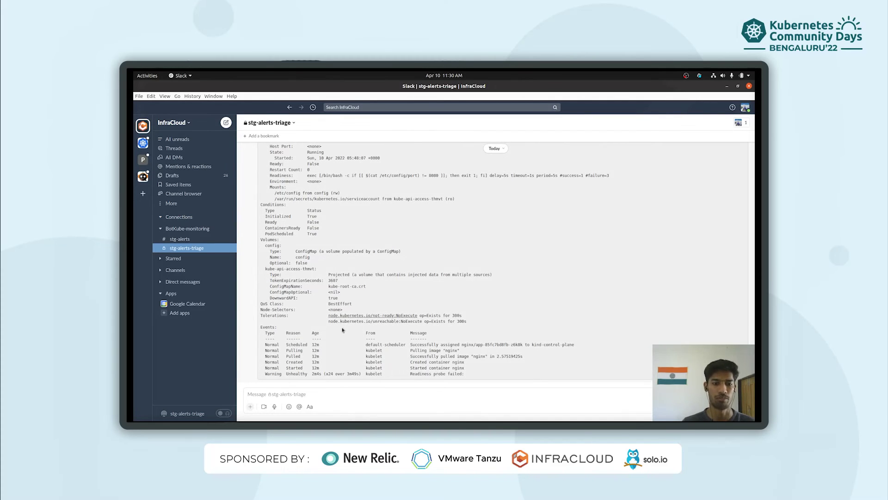
left_click(317, 392)
type("@bo")
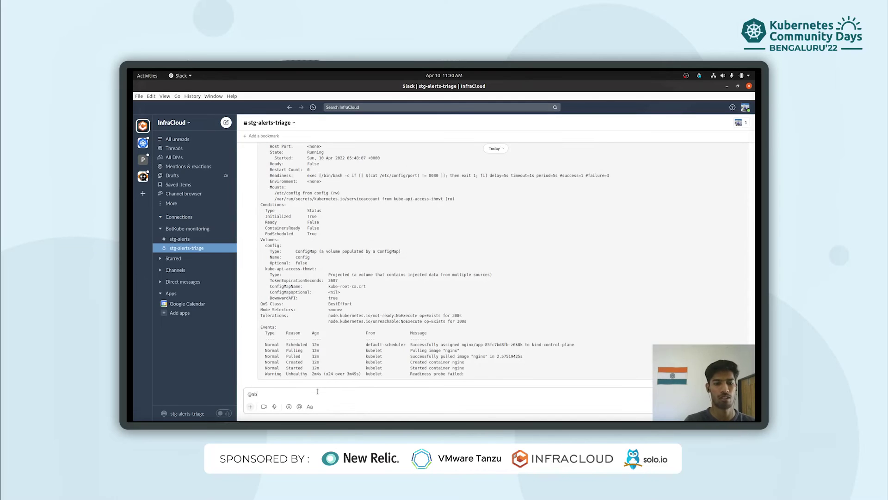
key("Return")
type("get configm")
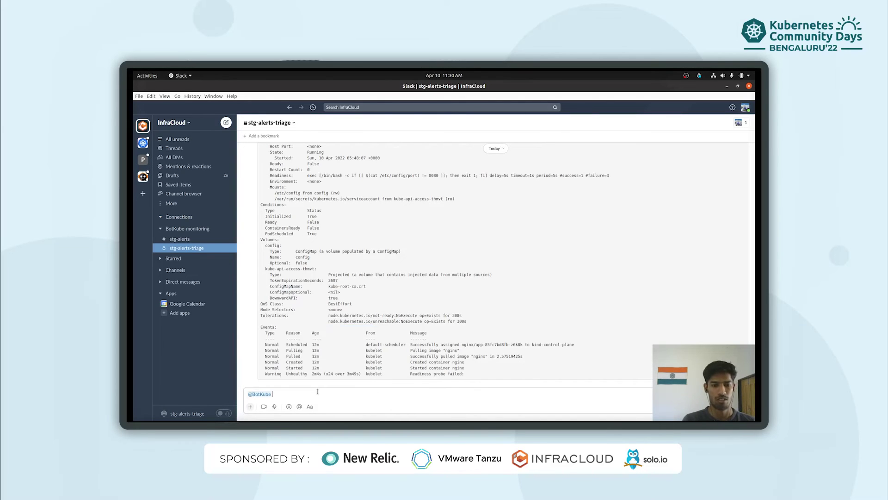
type("ap config")
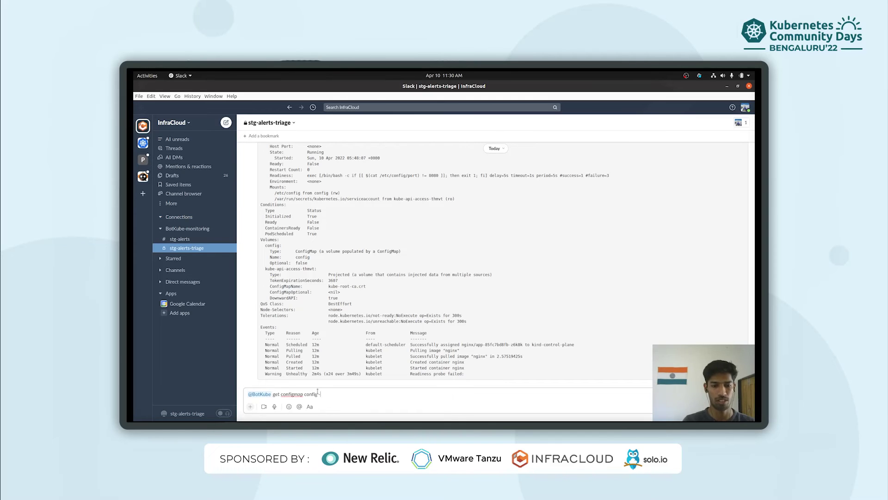
type(" -n nginx -")
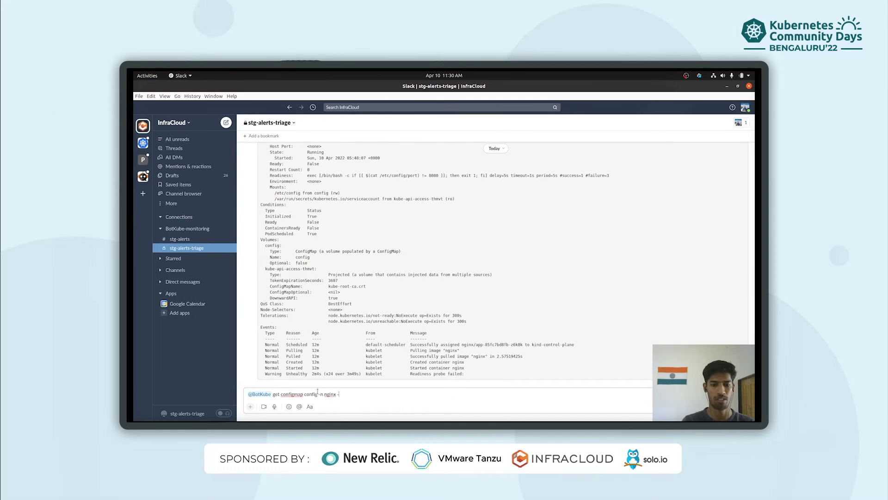
type("-cluster-name ")
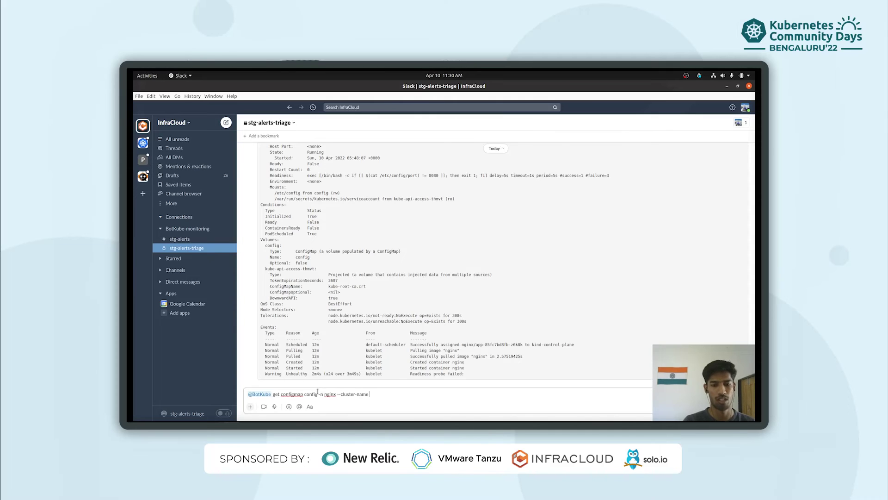
type("stg-ev")
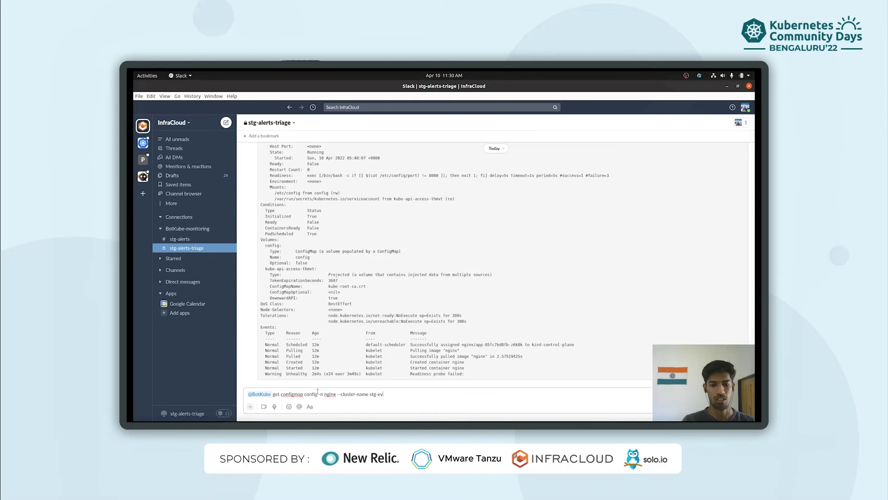
key("BackSpace")
type("nv")
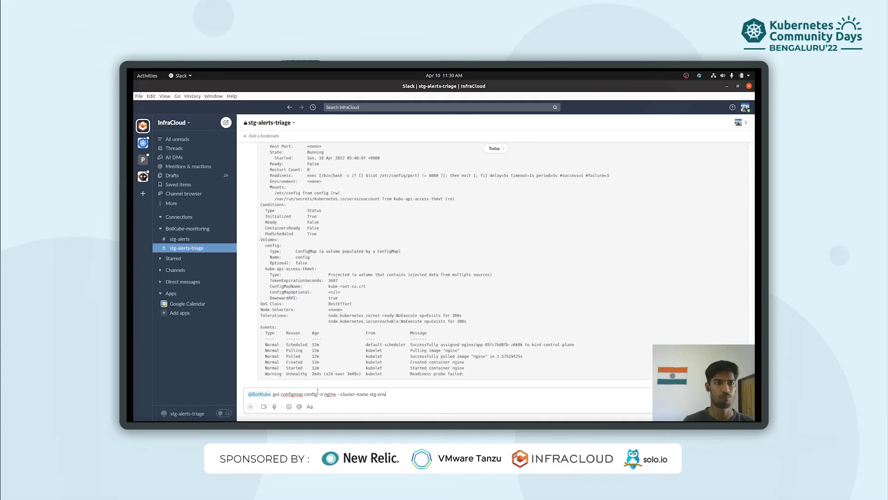
key("Return")
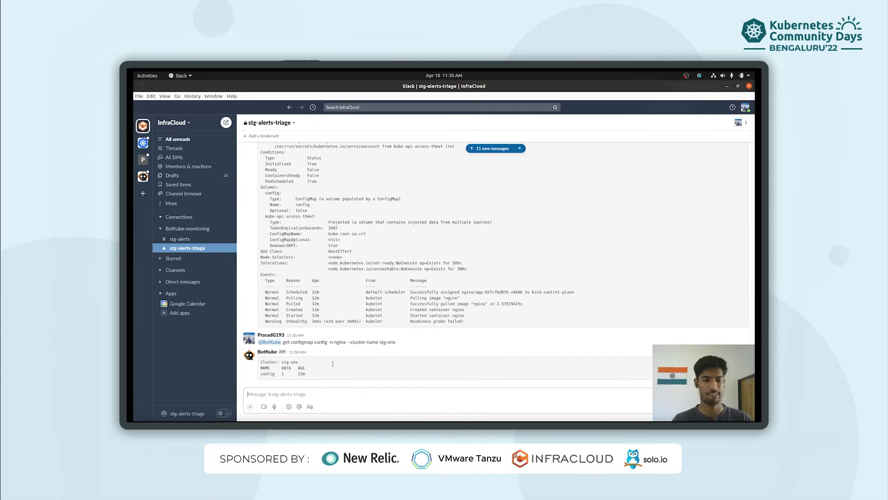
left_click_drag(397, 342, 270, 342)
key("ctrl+c")
left_click_drag(397, 343, 284, 342)
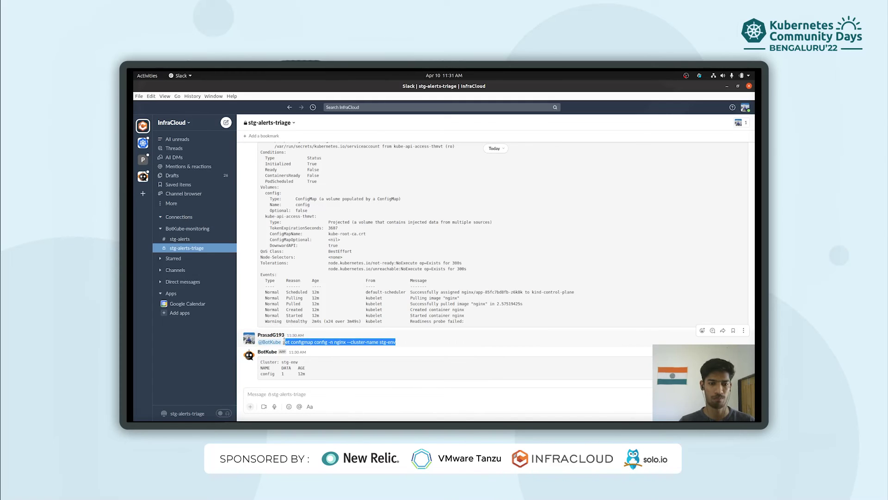
left_click(282, 394)
type("@Bot")
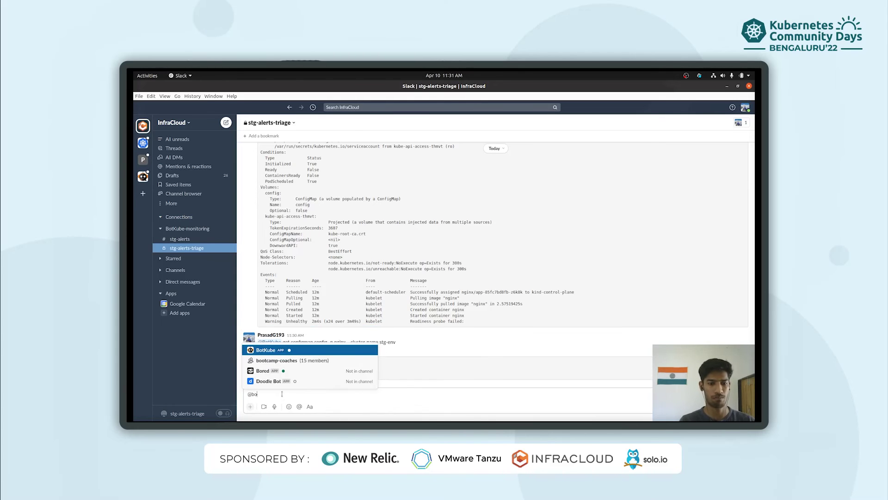
key("Return")
key("ctrl+v")
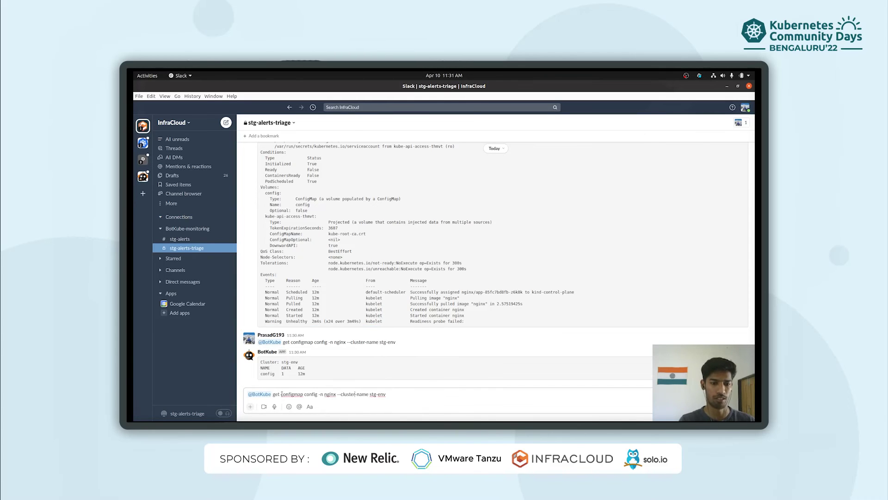
left_click(282, 394)
key("BackSpace")
key("BackSpace")
key("BackSpace")
key("BackSpace")
type("describe")
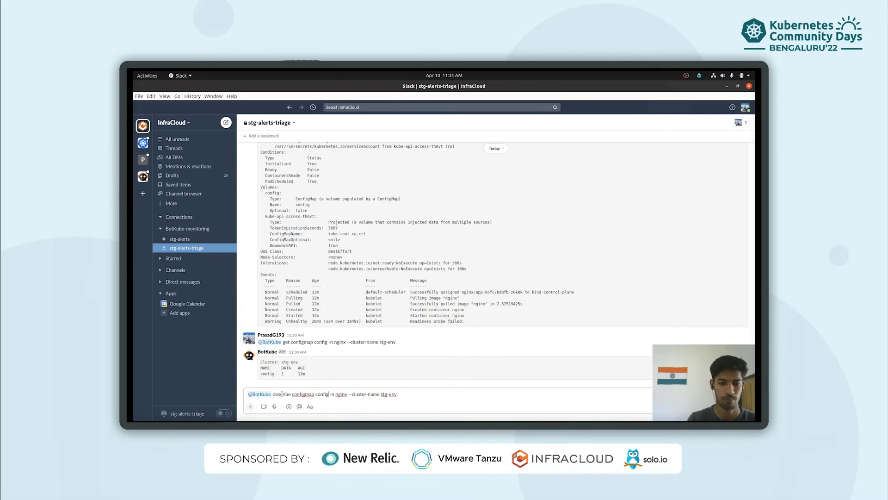
key("Return")
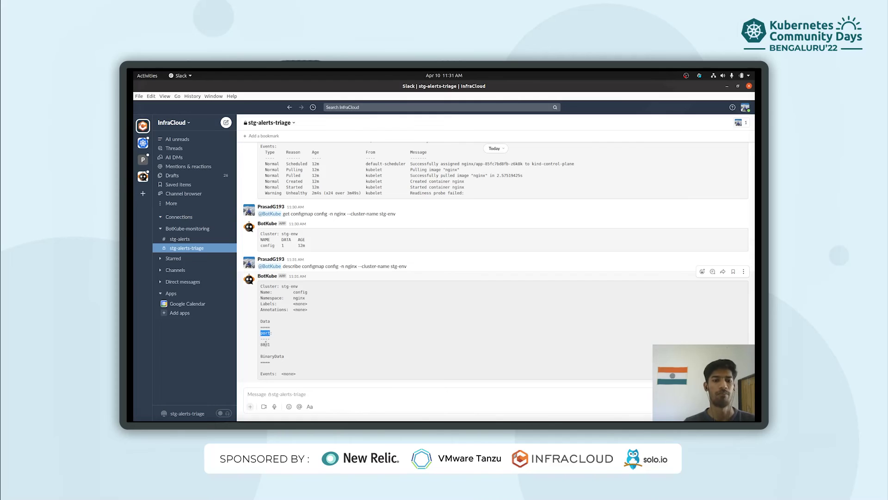
double_click(266, 344)
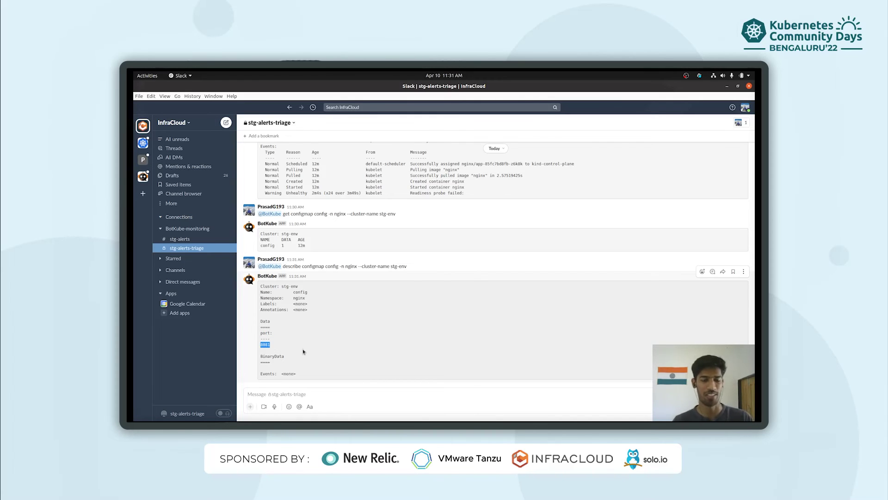
scroll(371, 301, "up", 10)
scroll(435, 293, "up", 3)
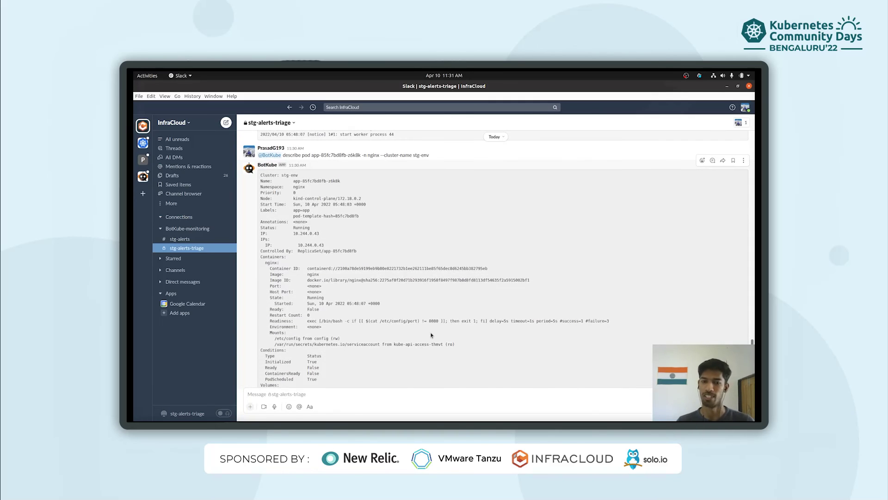
scroll(430, 334, "down", 10)
scroll(430, 335, "down", 2)
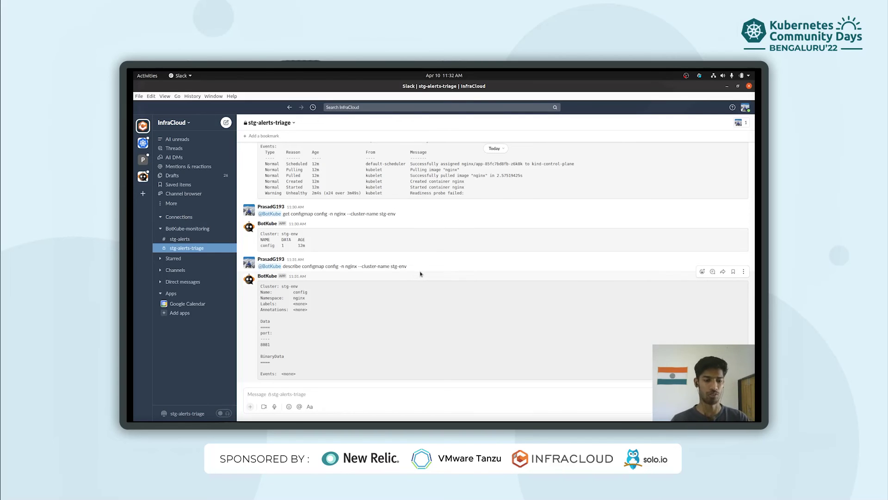
key("ctrl+alt+t")
key("alt+Tab")
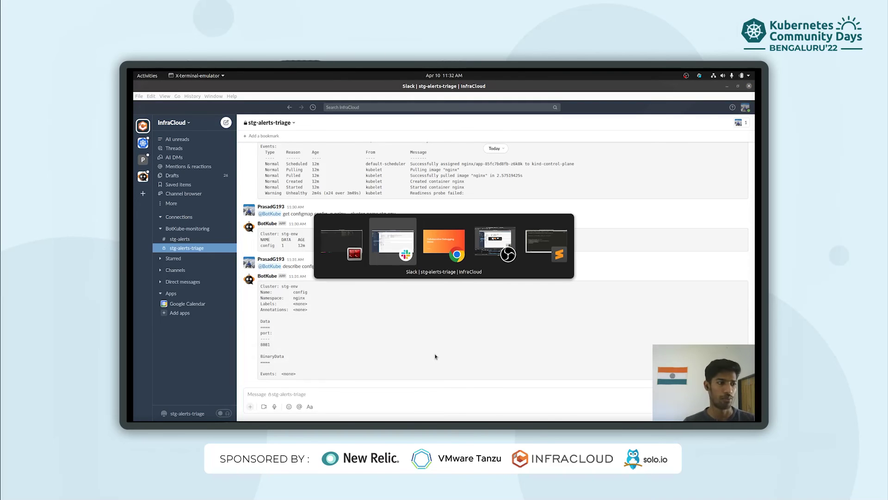
key("alt+Tab")
key("alt+Tab")
key("alt+Tab")
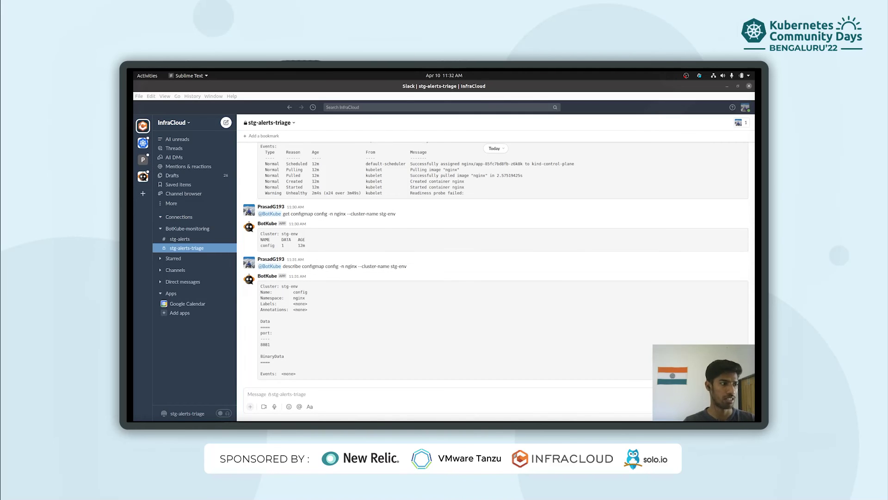
Send BotKube the pasted kubectl patch command setting the config configmap port to 8080.
left_click(263, 391)
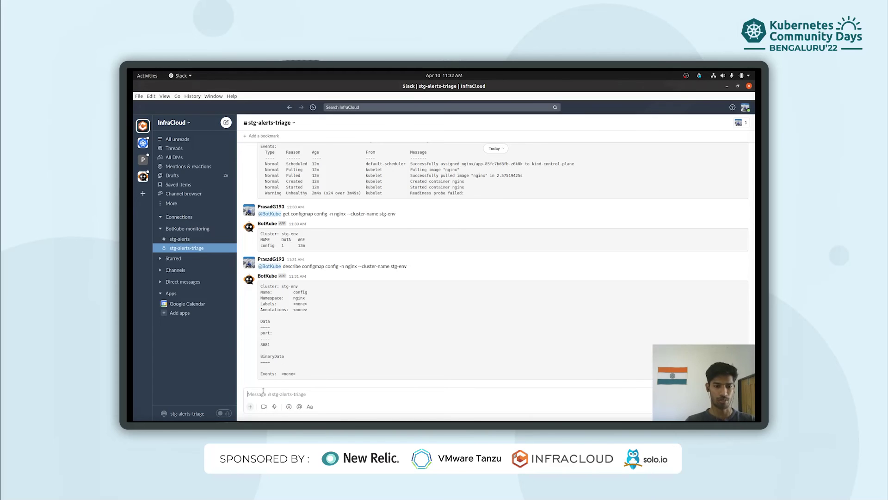
type("@b")
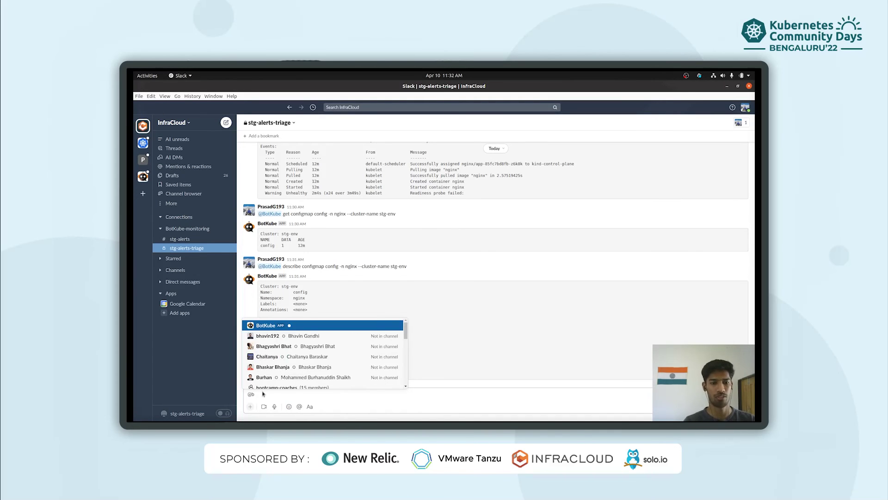
key("Return")
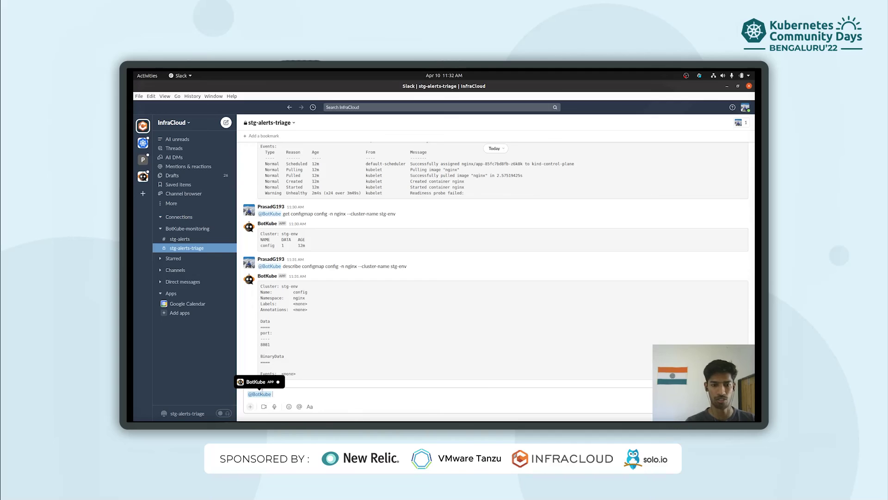
type("patch configmap config -p {\"data\":{\"port\":\"8080\"}} --type merge -n nginx --cluster-name stg-env")
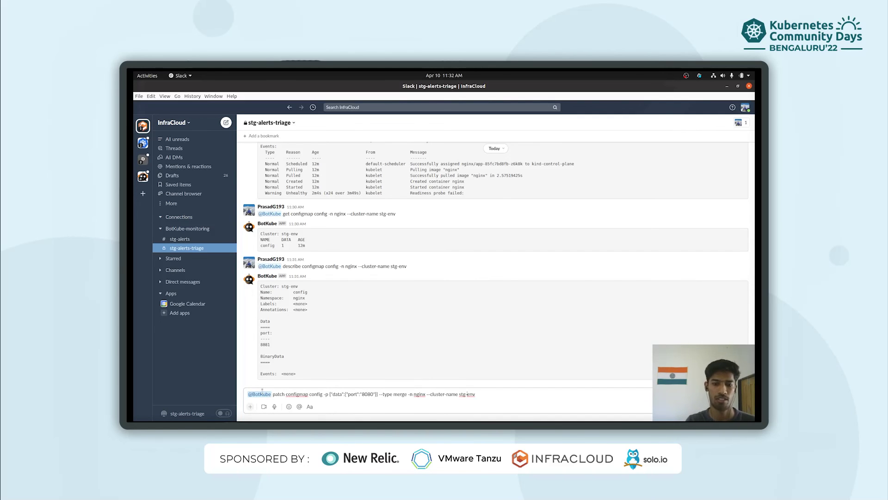
key("Return")
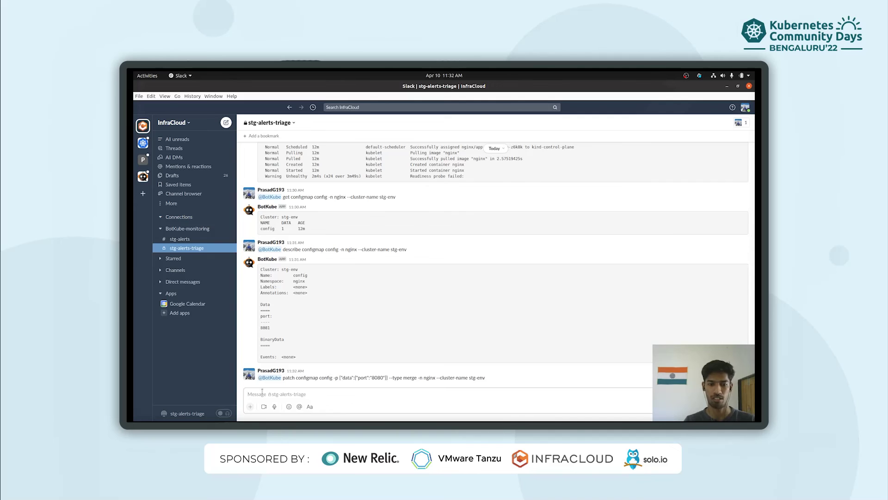
type("@")
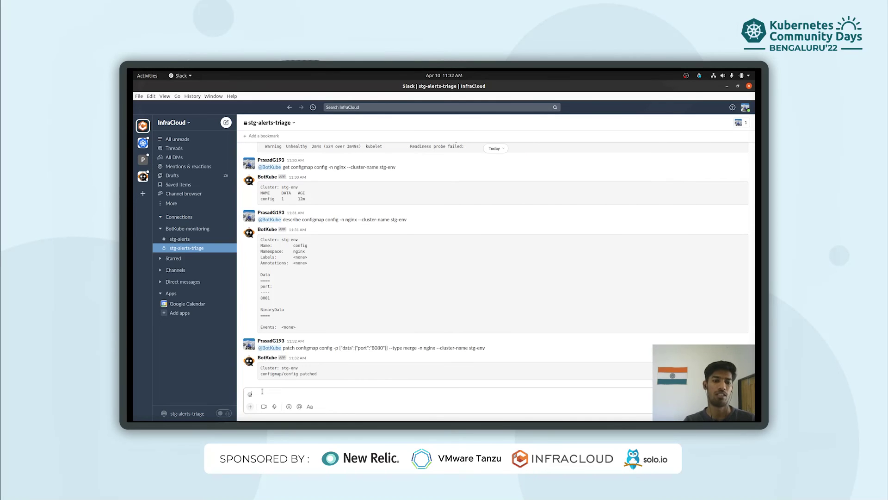
type("bot")
key("Return")
type("get pods -n n")
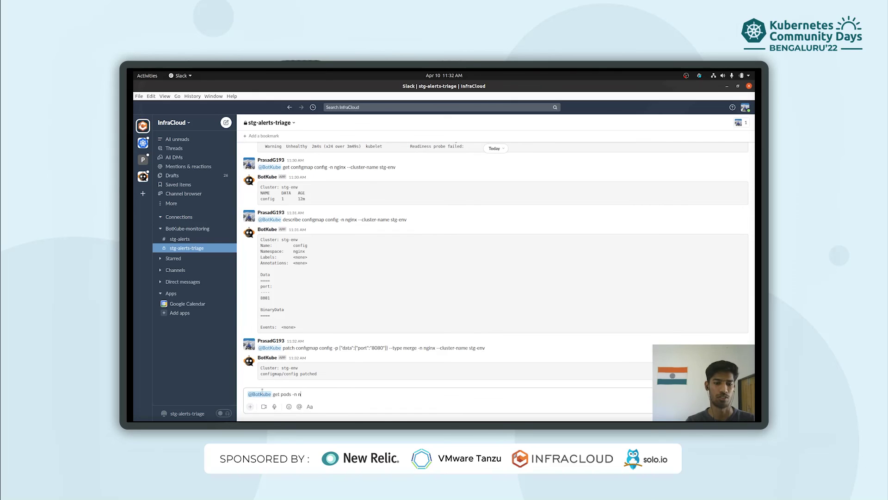
type("ginx --cluster-name stg-env")
key("Return")
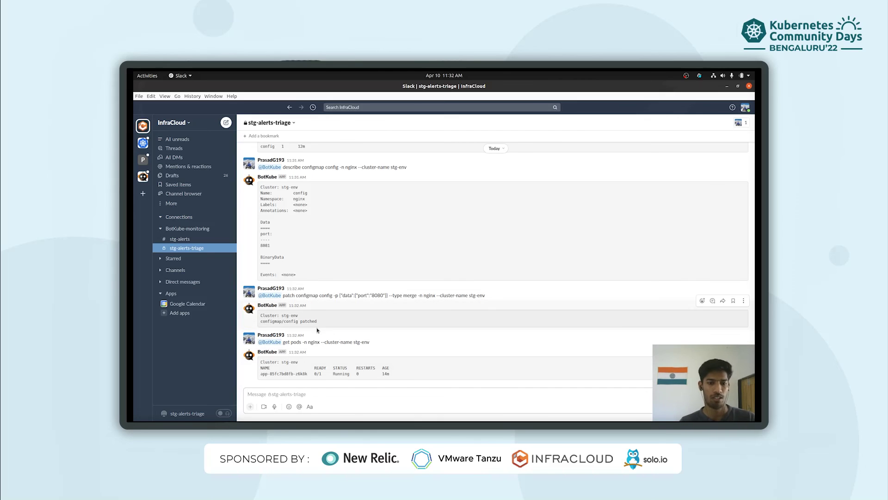
Copy the get pods command, start and discard a new BotKube draft, then switch to the terminal.
left_click_drag(303, 341, 258, 342)
left_click(266, 391)
type("@bo")
key("Return")
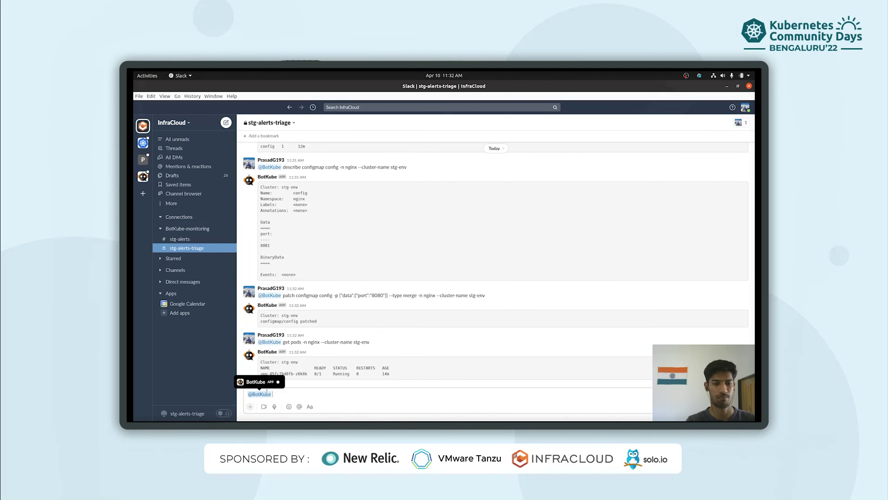
type("get")
key("BackSpace")
key("BackSpace")
key("BackSpace")
key("BackSpace")
key("alt+Tab")
key("alt+Tab")
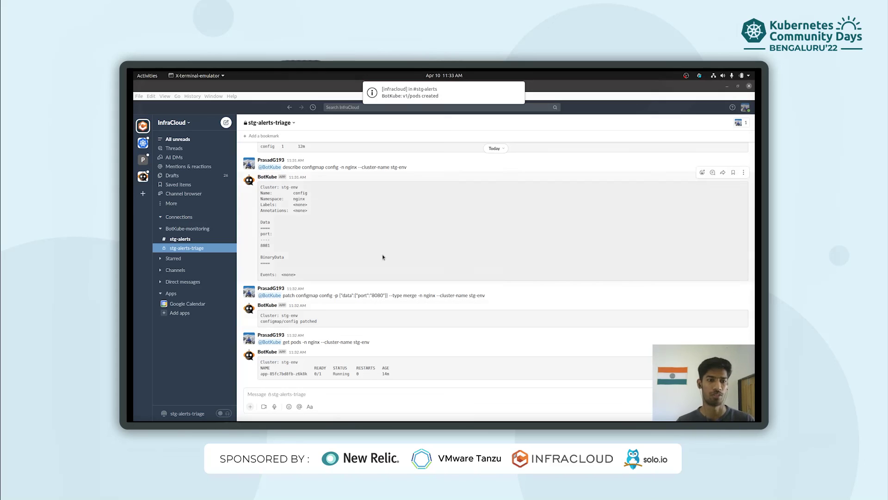
left_click(329, 392)
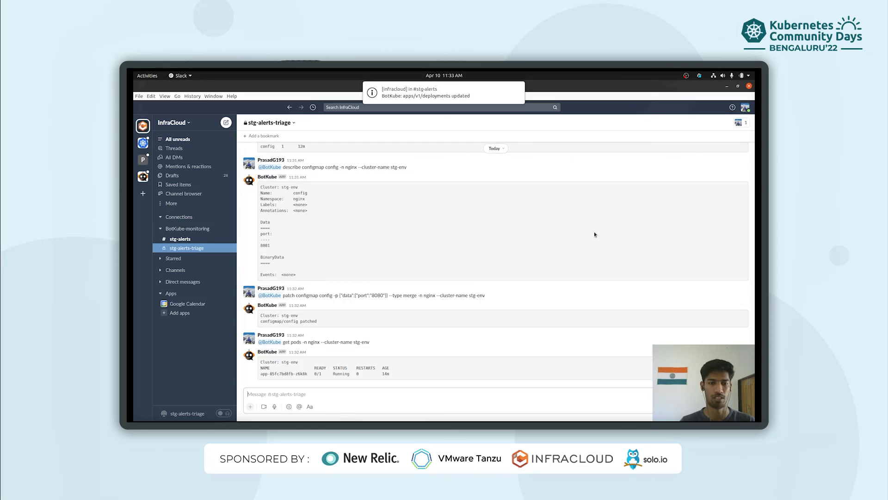
key("alt")
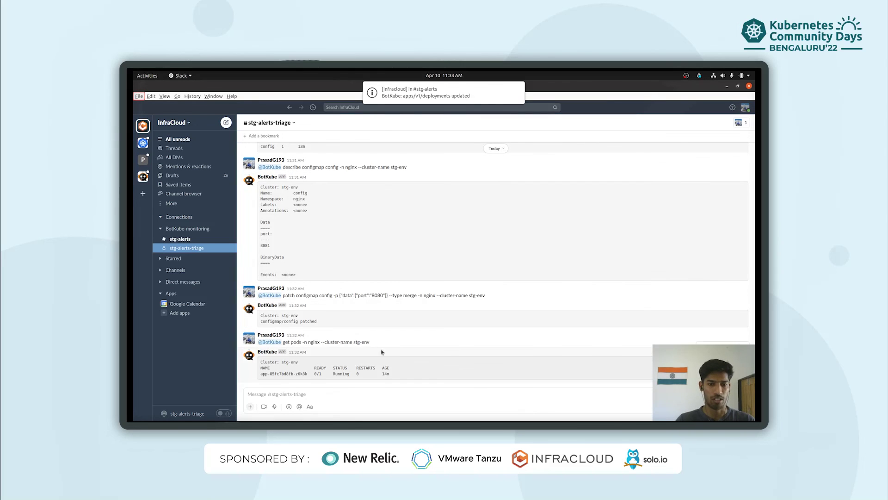
left_click_drag(370, 342, 282, 342)
key("ctrl+c")
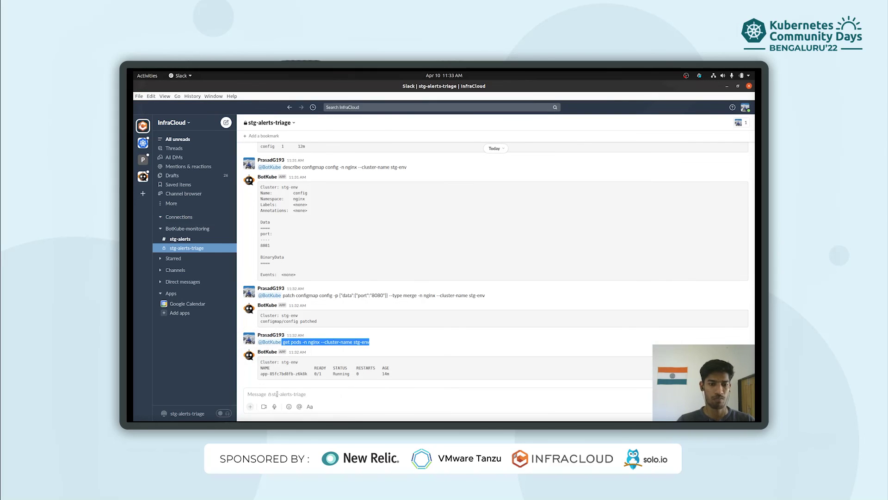
left_click(276, 396)
type("@b")
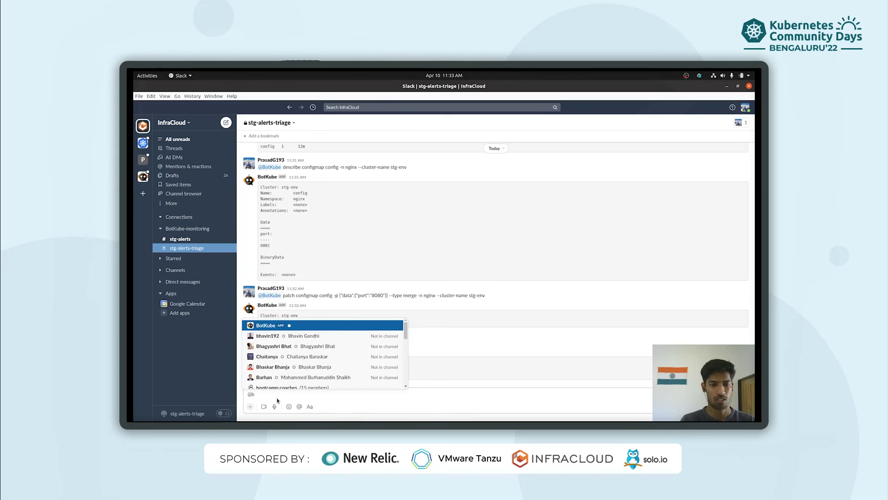
key("Return")
key("ctrl+v")
key("Return")
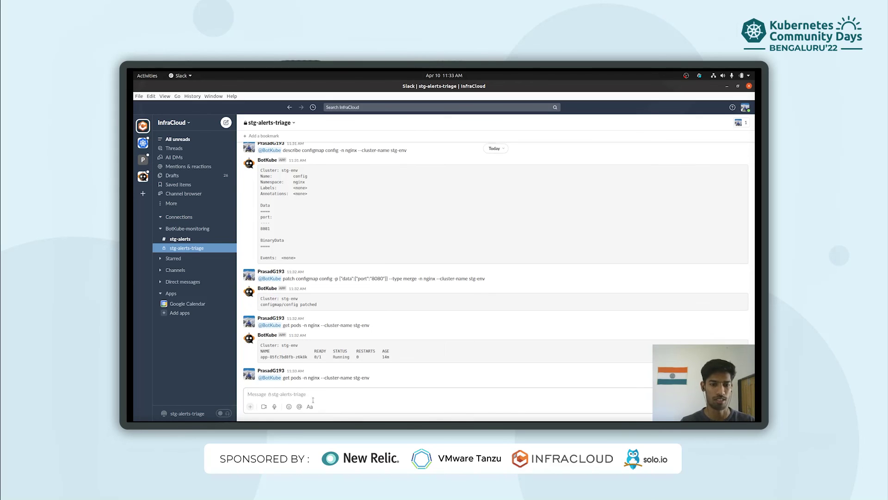